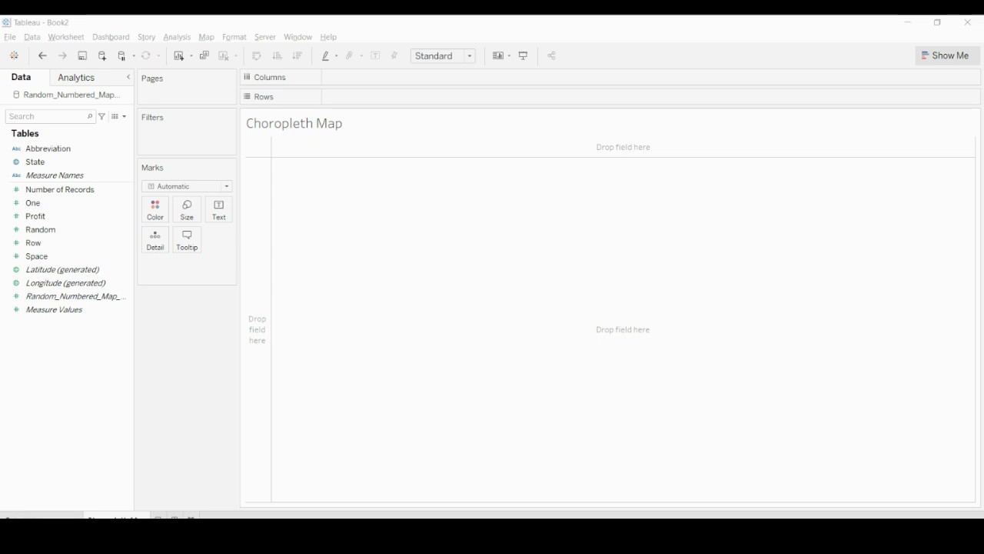
pyautogui.hotkey('ctrl', '1')
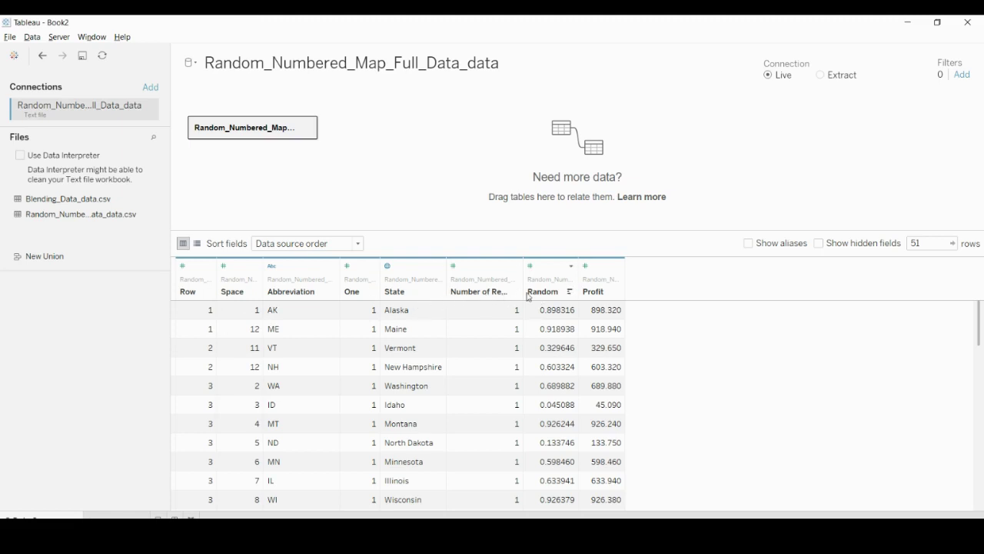
pyautogui.moveTo(525, 279); pyautogui.dragTo(566, 279)
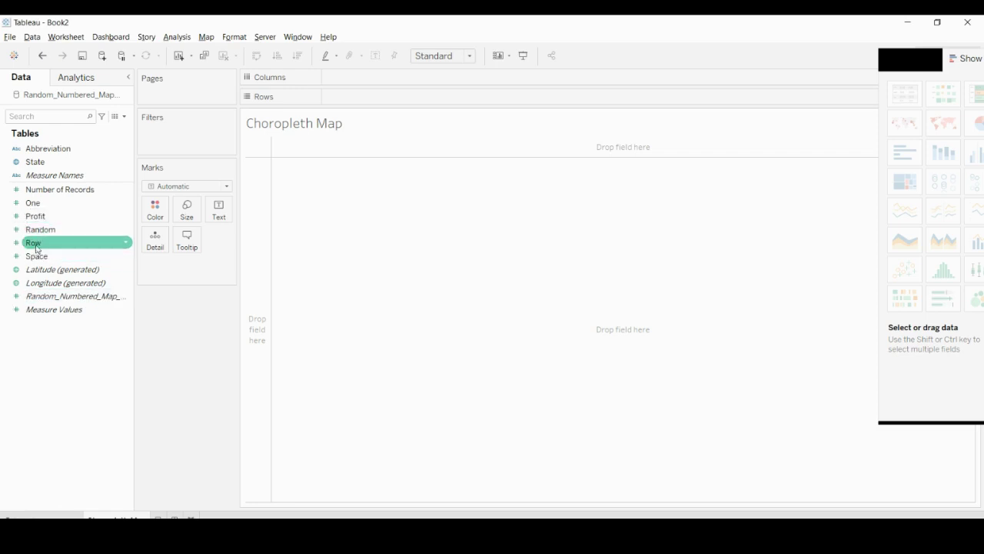
# Put Row on Rows as a dimension instead of a sum.
pyautogui.moveTo(36, 248); pyautogui.dragTo(365, 100)
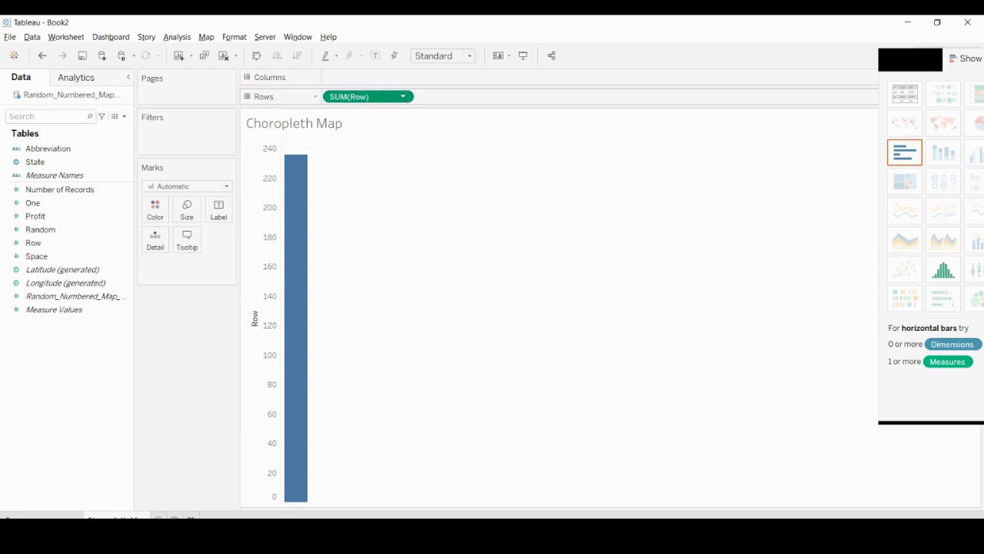
pyautogui.click(360, 195)
pyautogui.click(965, 59)
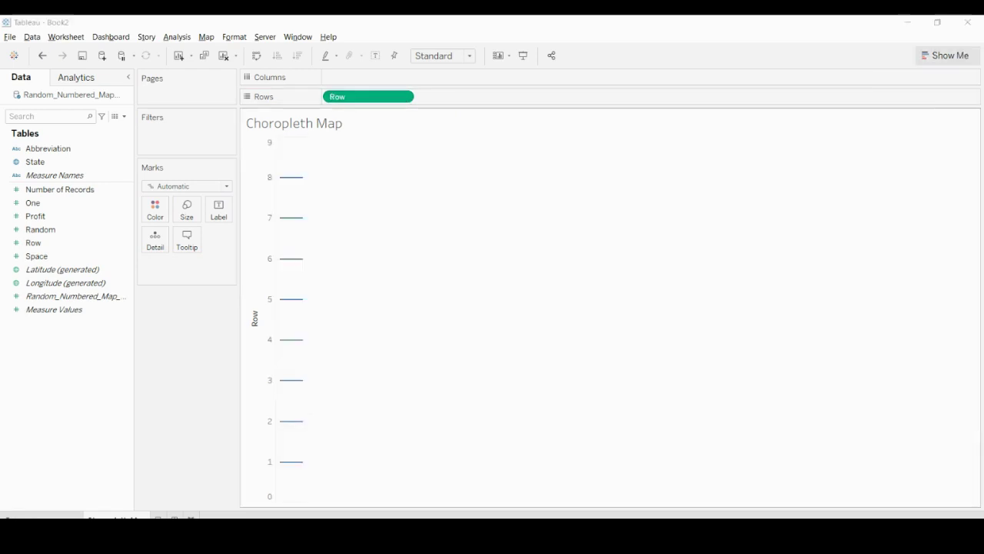
pyautogui.click(945, 55)
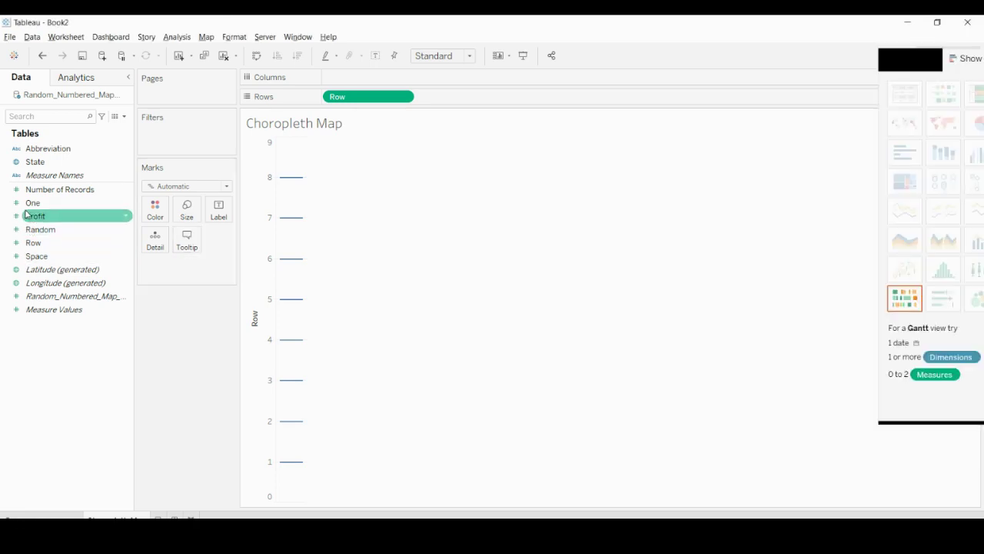
# Put Space on Columns as a dimension, forming a grid of state dots.
pyautogui.moveTo(34, 257); pyautogui.dragTo(338, 80)
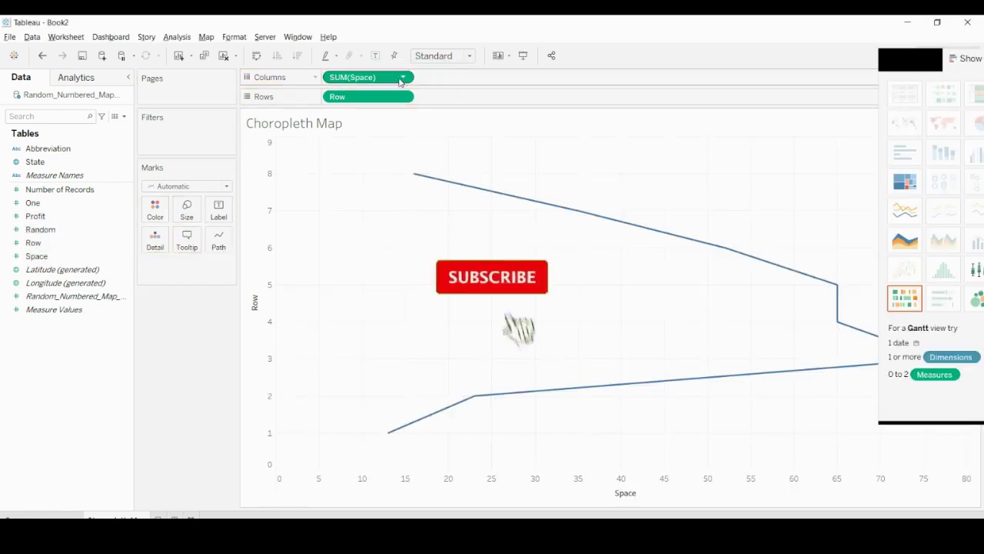
pyautogui.click(402, 79)
pyautogui.click(353, 176)
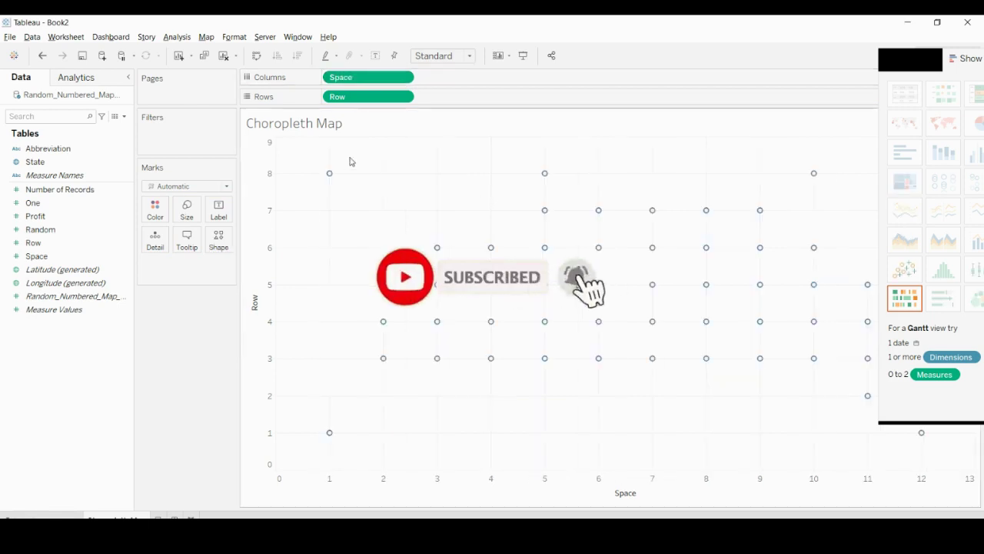
pyautogui.click(42, 229)
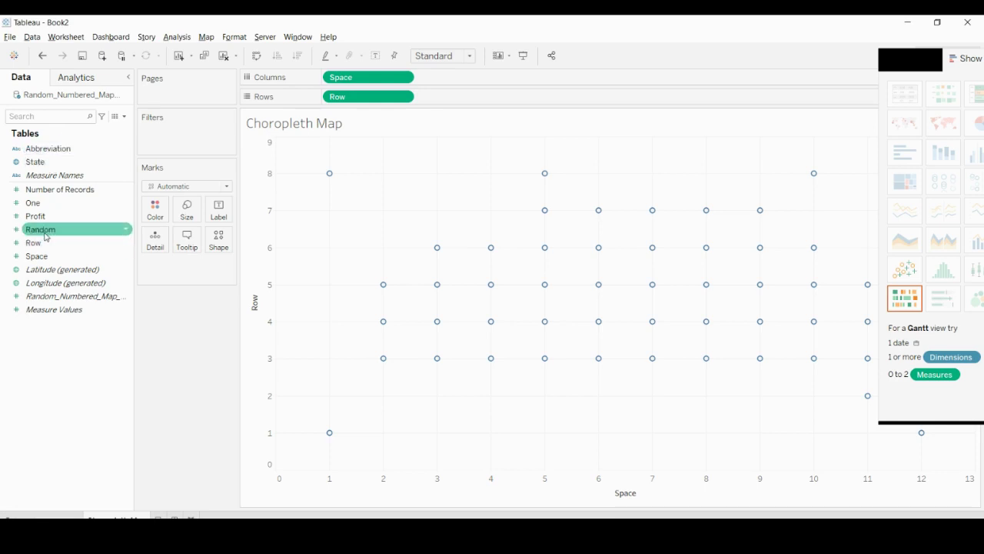
# Colour the marks by Random and size them by One.
pyautogui.moveTo(45, 234); pyautogui.dragTo(154, 211)
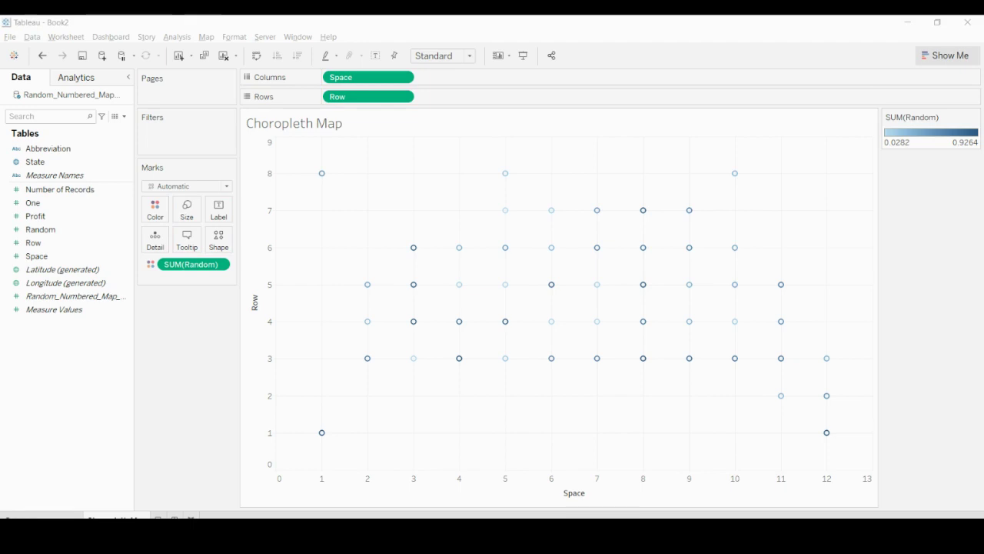
pyautogui.click(34, 207)
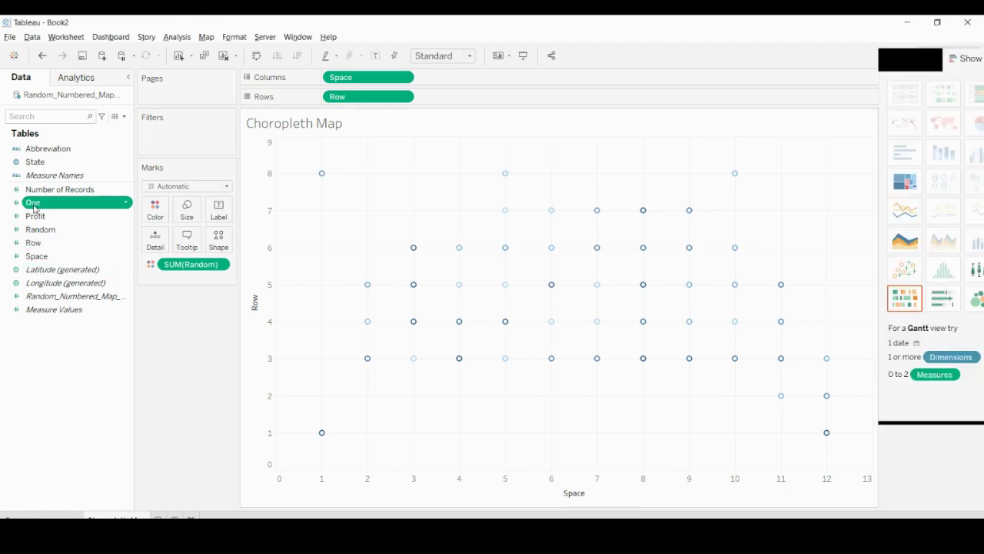
pyautogui.moveTo(35, 208); pyautogui.dragTo(186, 216)
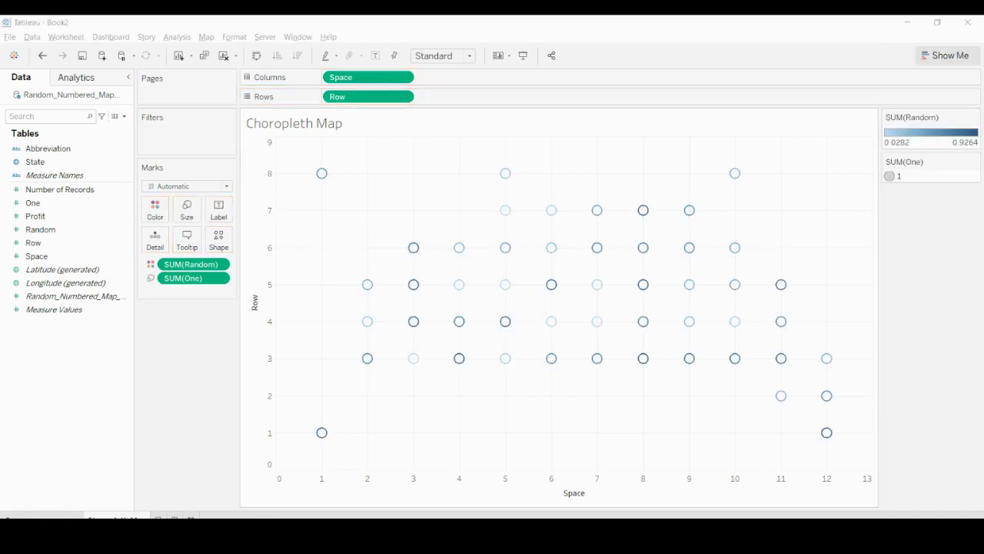
# Label each mark with its state Abbreviation and SUM(Profit).
pyautogui.hotkey('ctrl', '1')
pyautogui.click(34, 203)
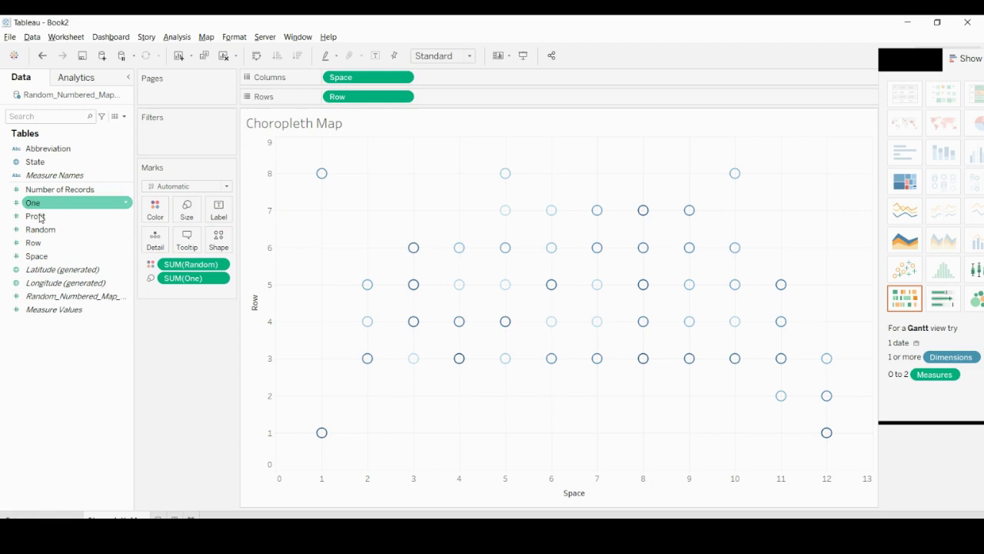
pyautogui.click(52, 162)
pyautogui.moveTo(47, 148); pyautogui.dragTo(231, 218)
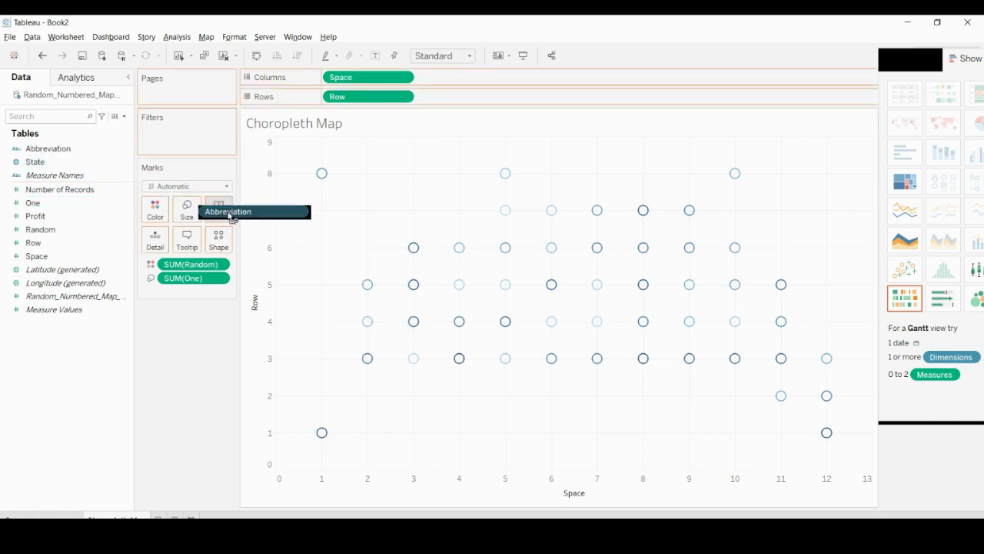
pyautogui.moveTo(231, 217); pyautogui.dragTo(220, 211)
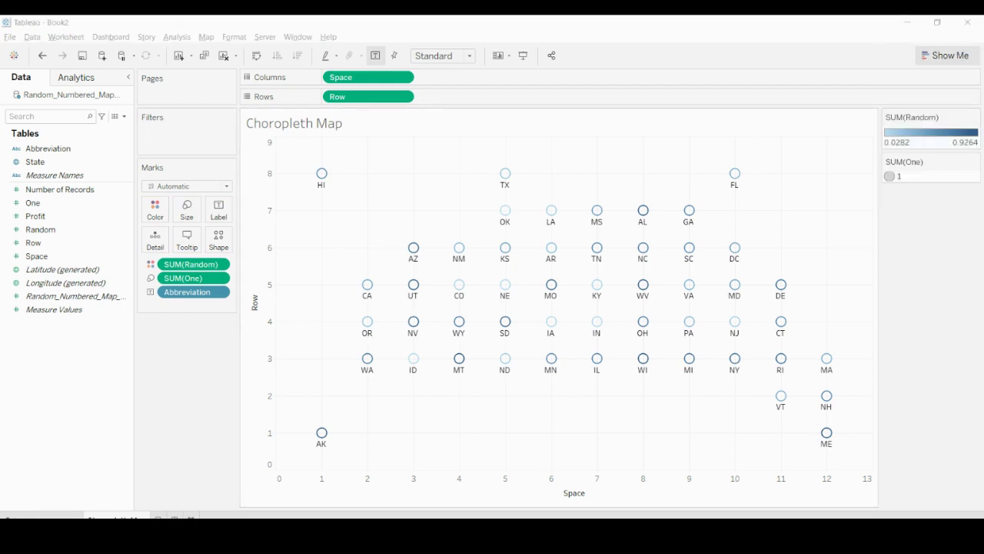
pyautogui.hotkey('ctrl', '1')
pyautogui.click(89, 229)
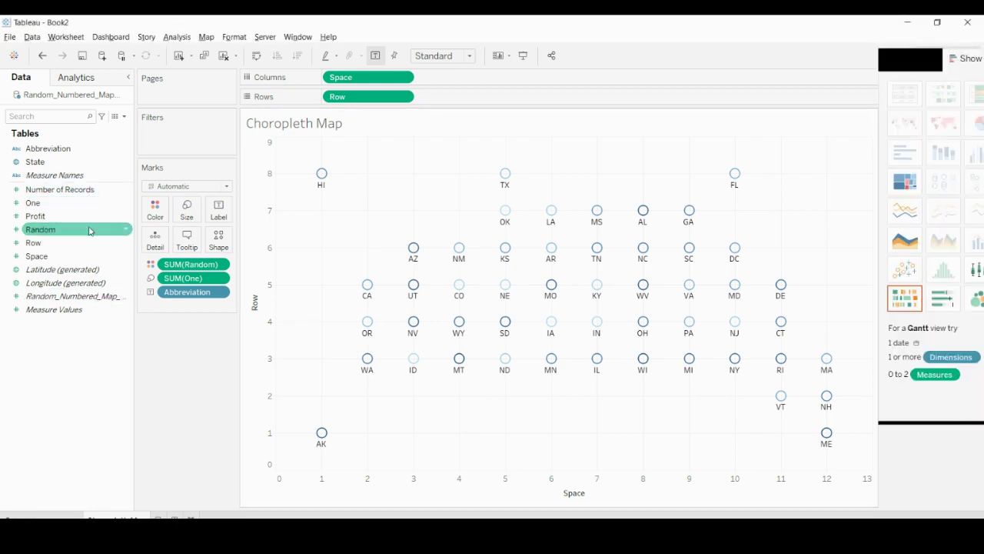
pyautogui.moveTo(61, 216); pyautogui.dragTo(231, 211)
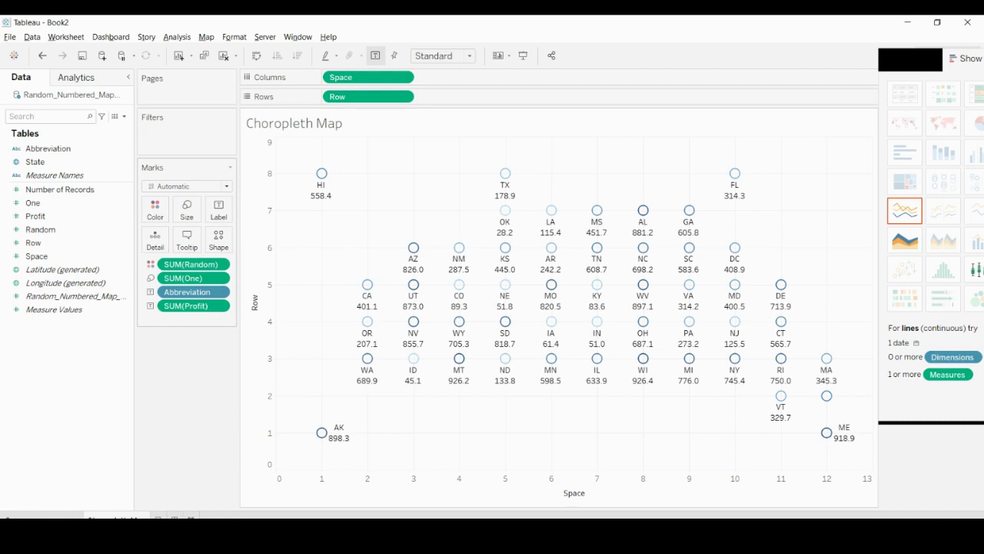
# Make the marks squares and set the label alignment to vertical Middle.
pyautogui.click(194, 251)
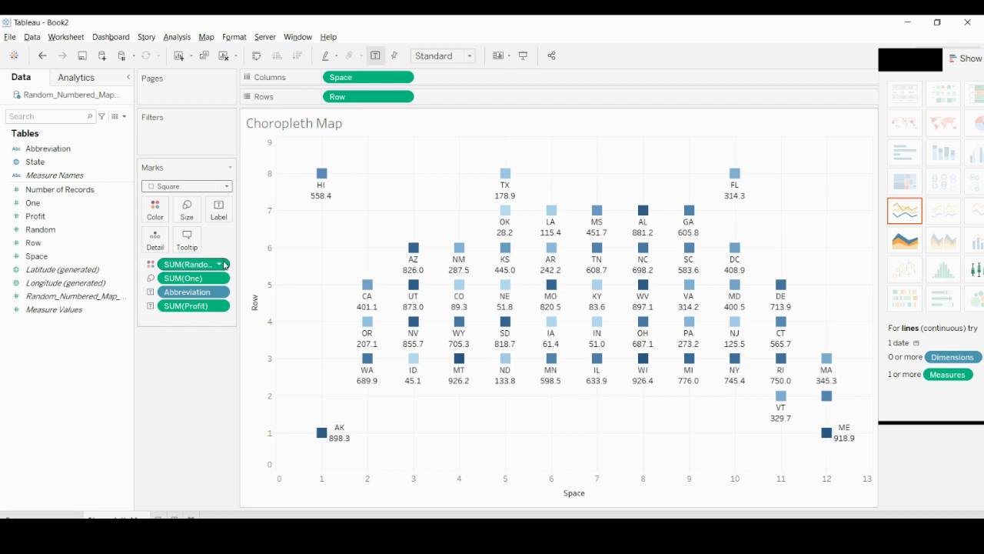
pyautogui.click(225, 213)
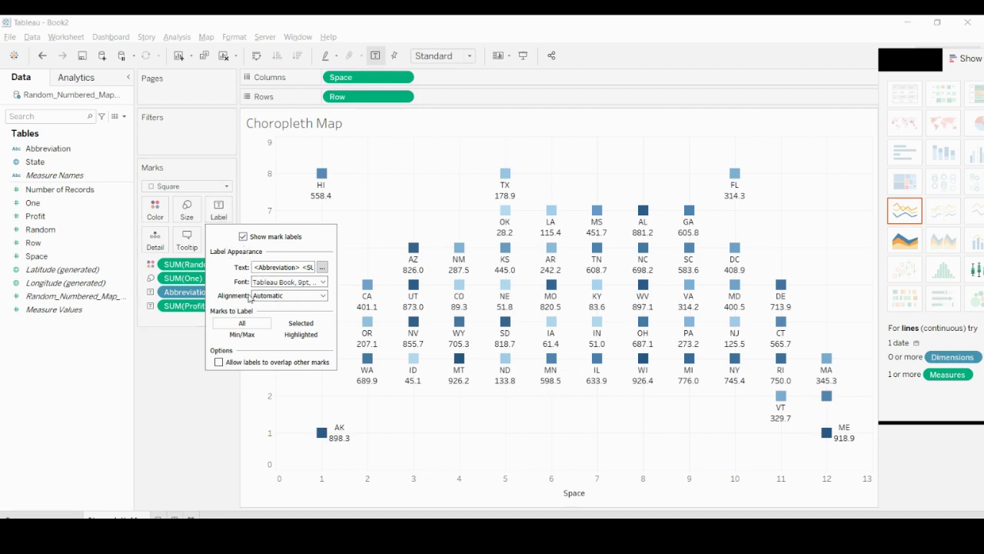
pyautogui.click(323, 295)
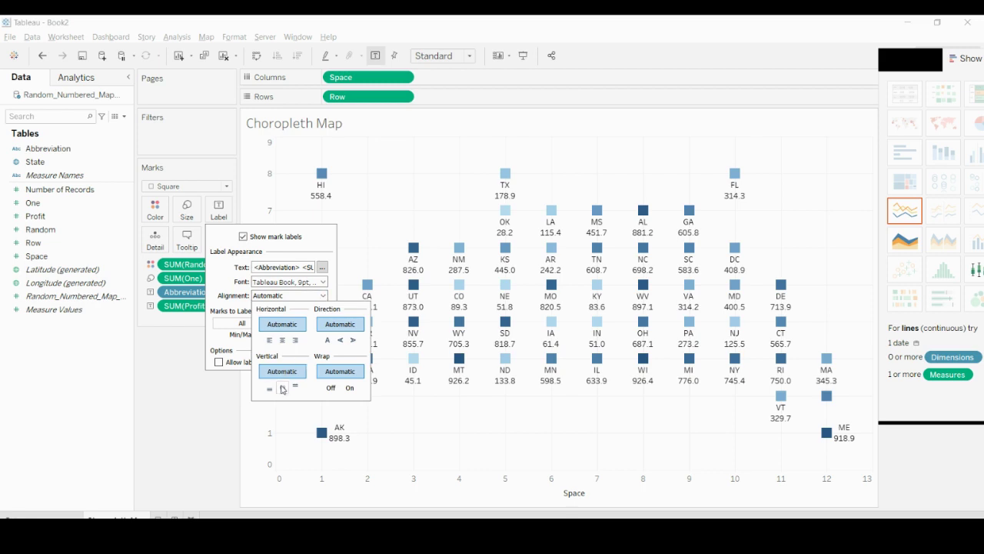
pyautogui.click(282, 389)
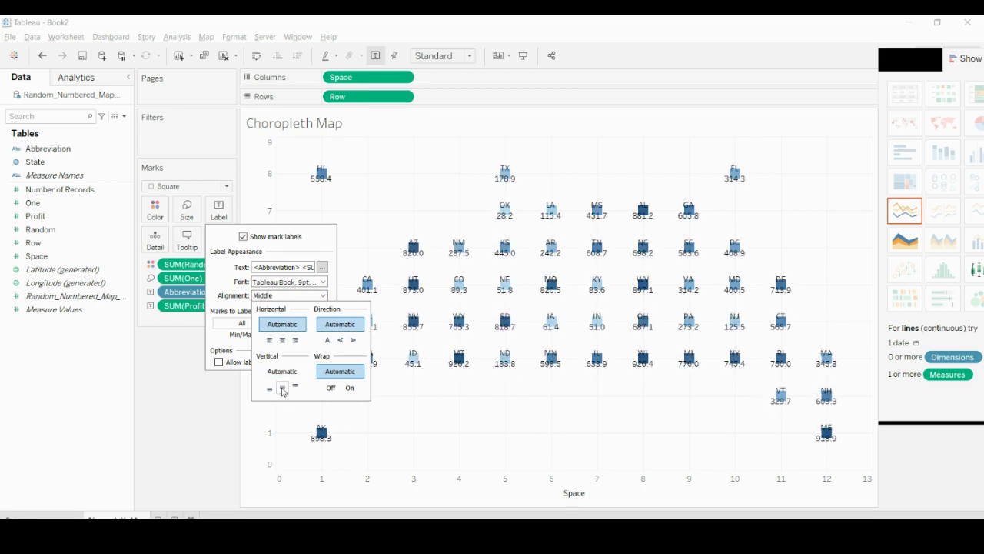
pyautogui.click(181, 396)
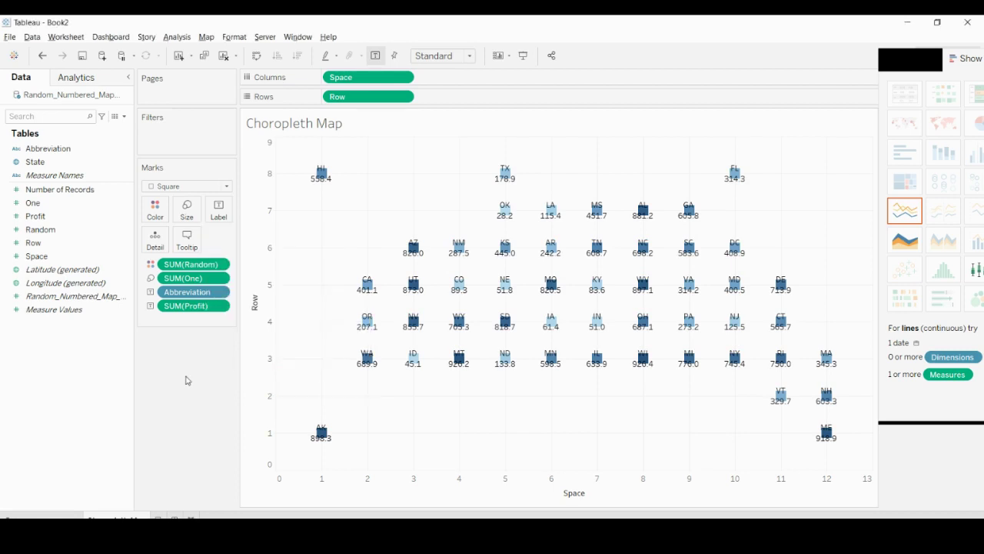
pyautogui.click(200, 216)
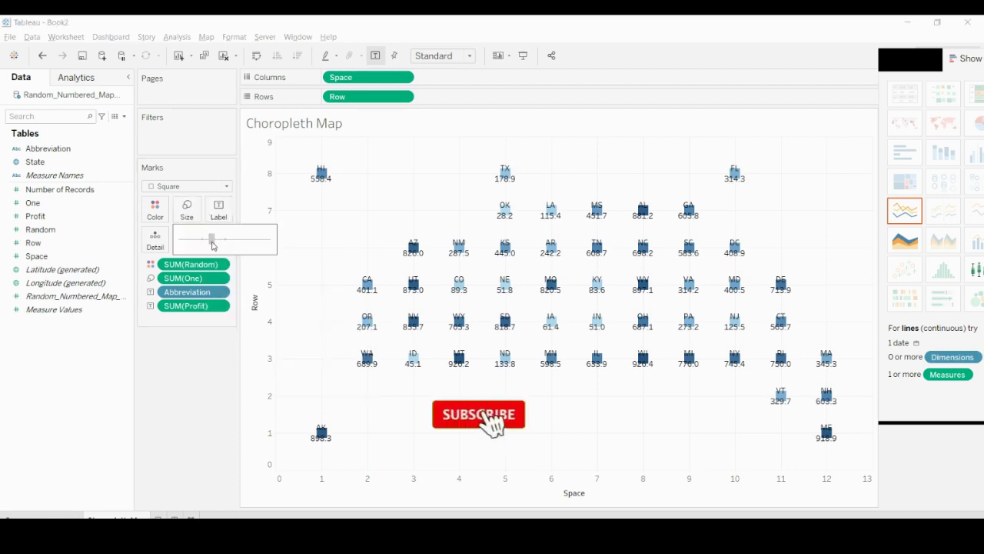
# Enlarge the square marks with the size slider so labels fit inside each tile.
pyautogui.moveTo(204, 246); pyautogui.dragTo(232, 249)
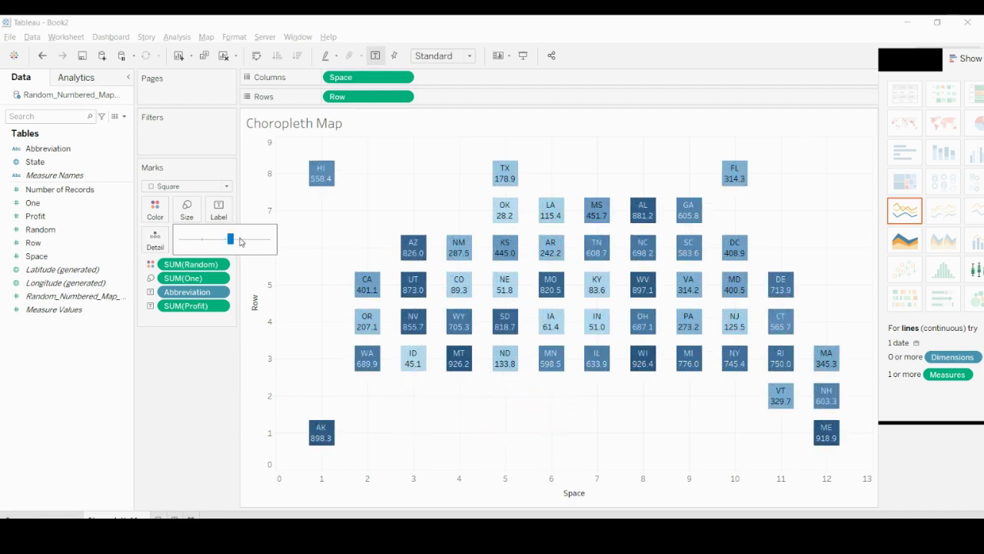
pyautogui.click(197, 351)
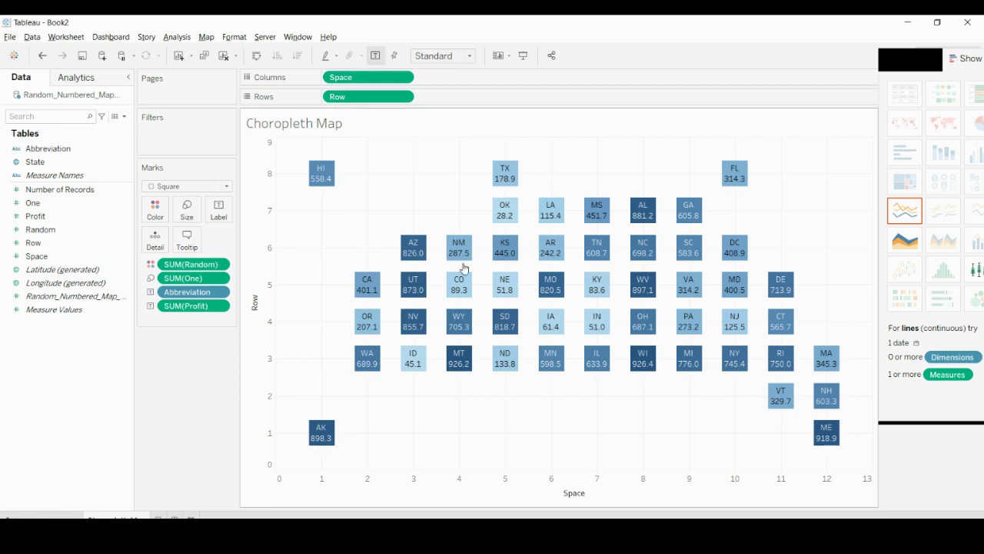
# Colour the tiles with a 5-step stepped Orange-Blue Diverging palette.
pyautogui.click(157, 219)
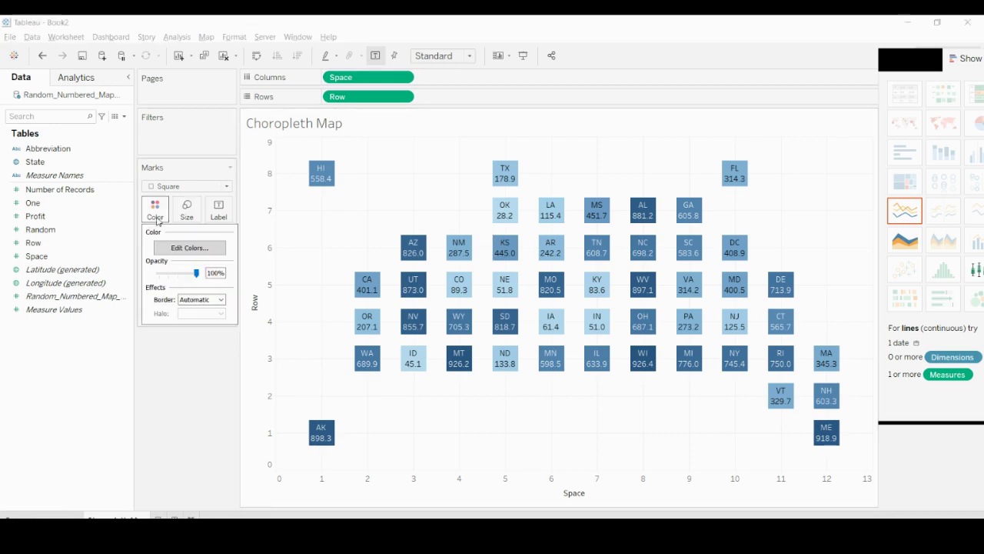
pyautogui.click(192, 248)
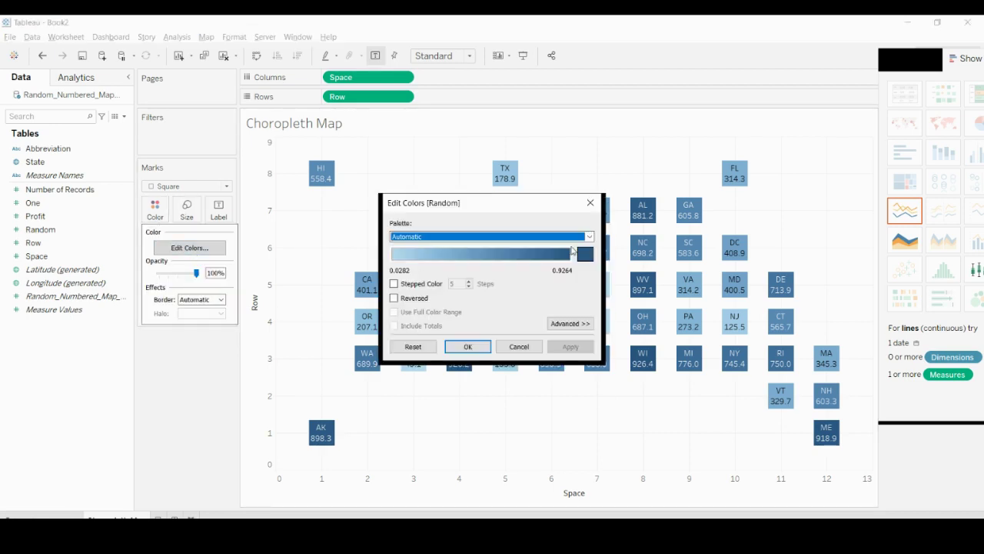
pyautogui.click(571, 242)
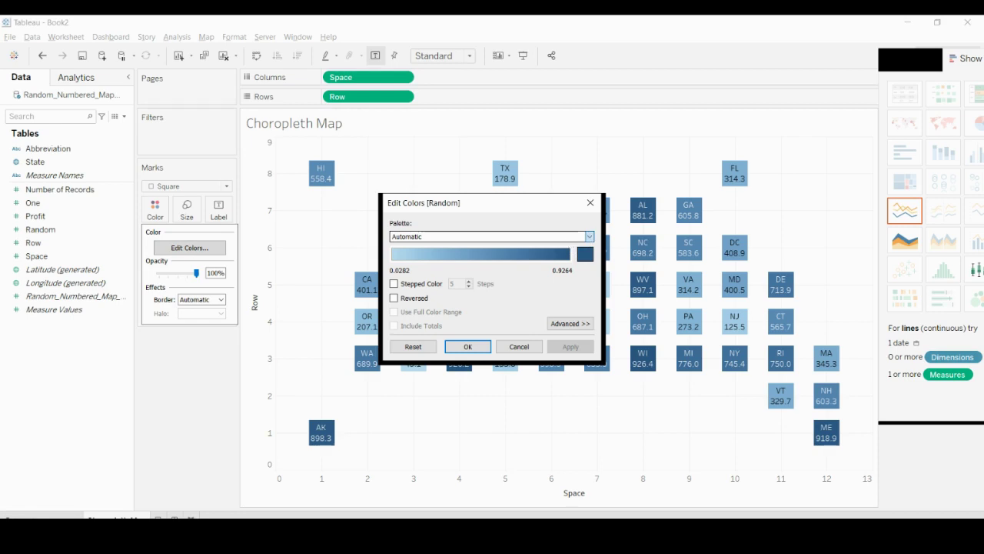
pyautogui.press('Down')
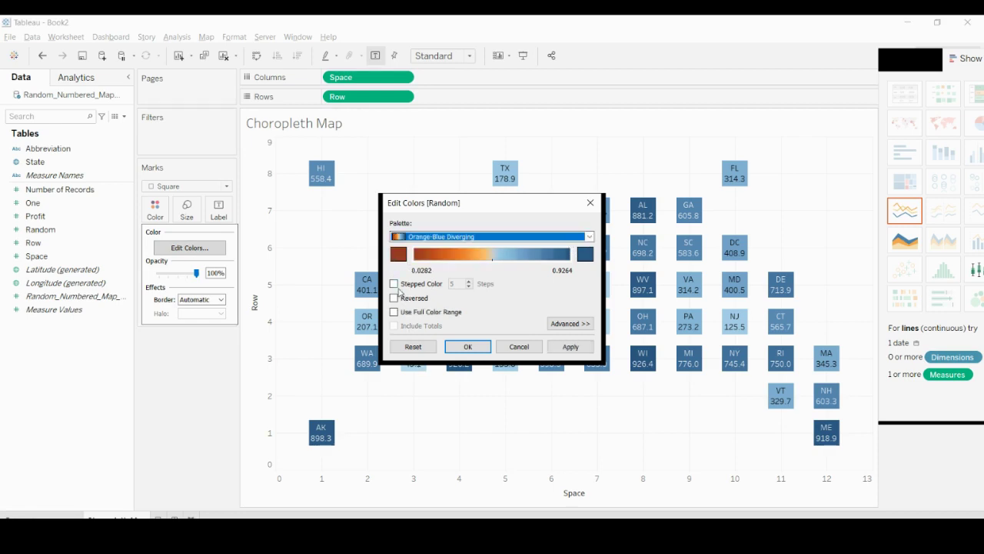
pyautogui.click(394, 285)
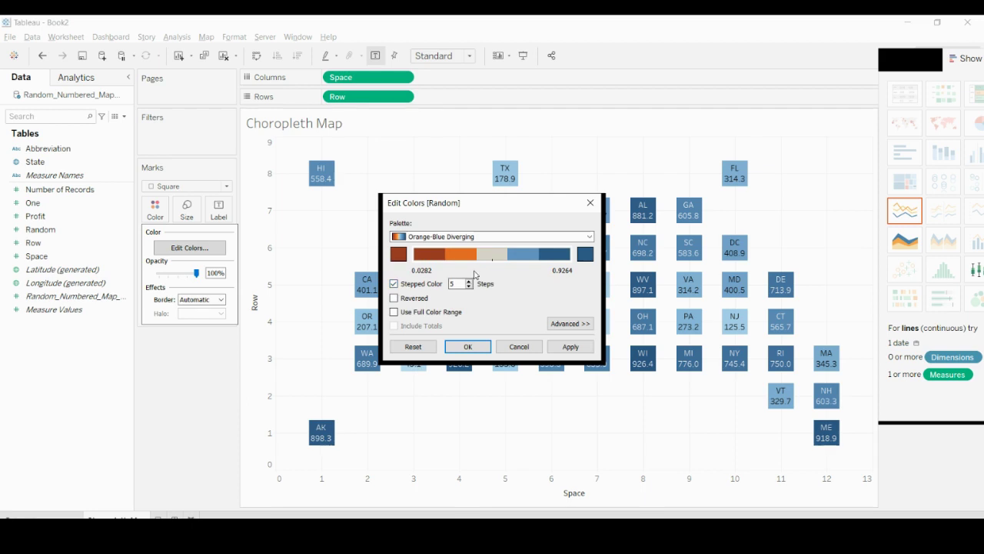
pyautogui.click(468, 347)
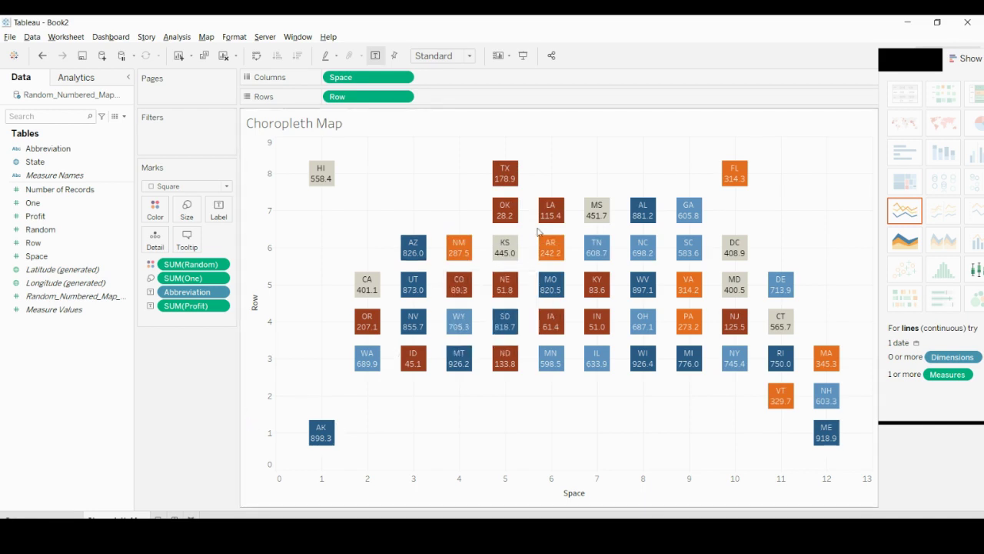
# Hide the Row and Space axes, leaving only the coloured tiles.
pyautogui.click(261, 318)
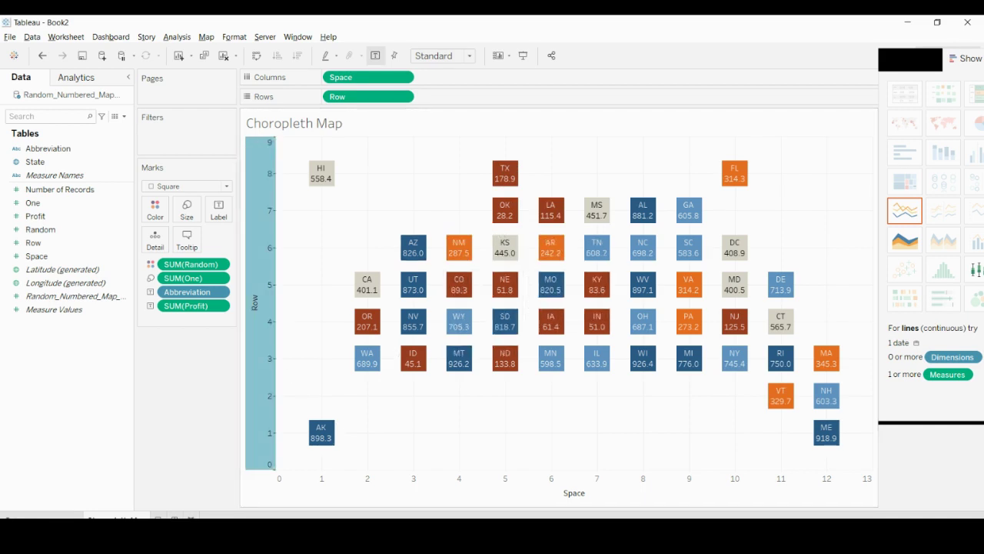
pyautogui.press('Delete')
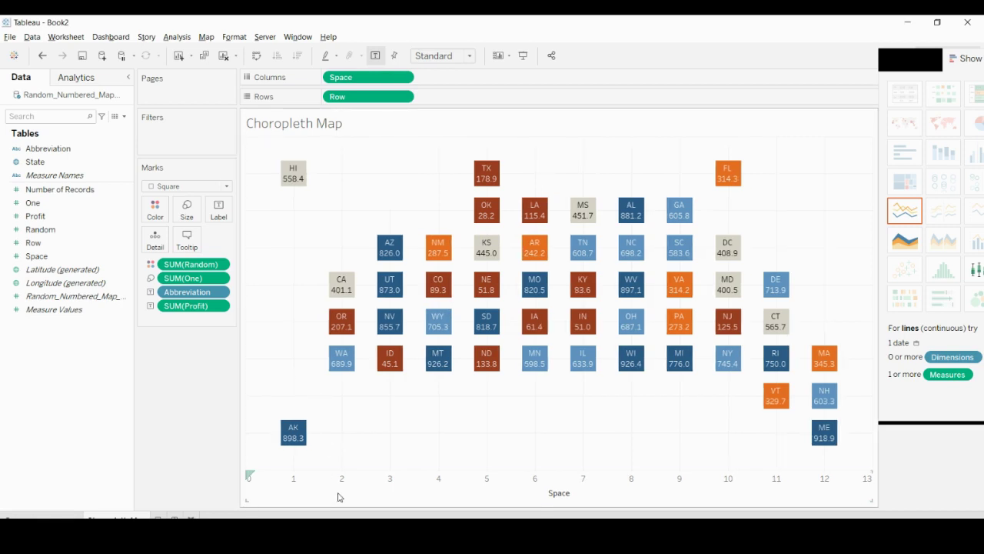
pyautogui.click(338, 496)
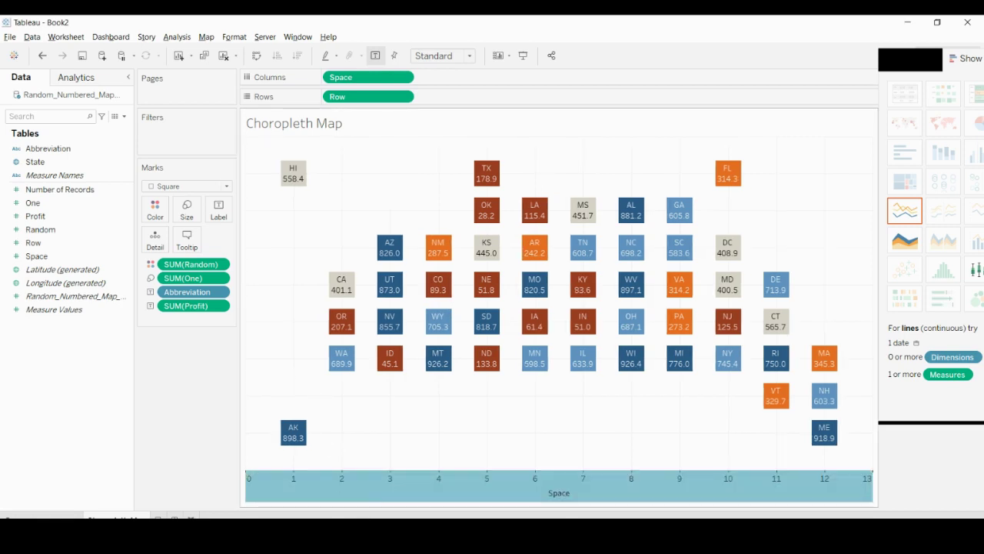
pyautogui.press('Delete')
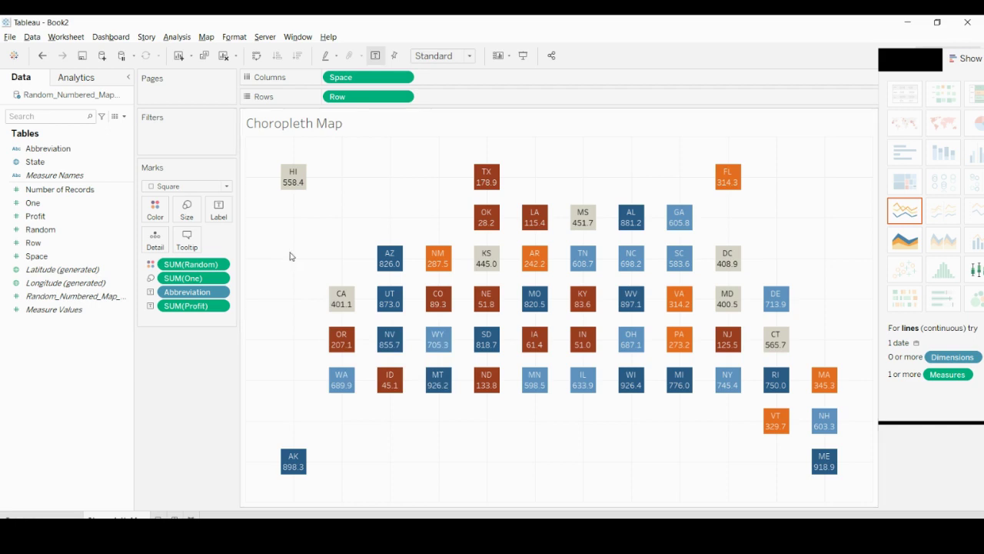